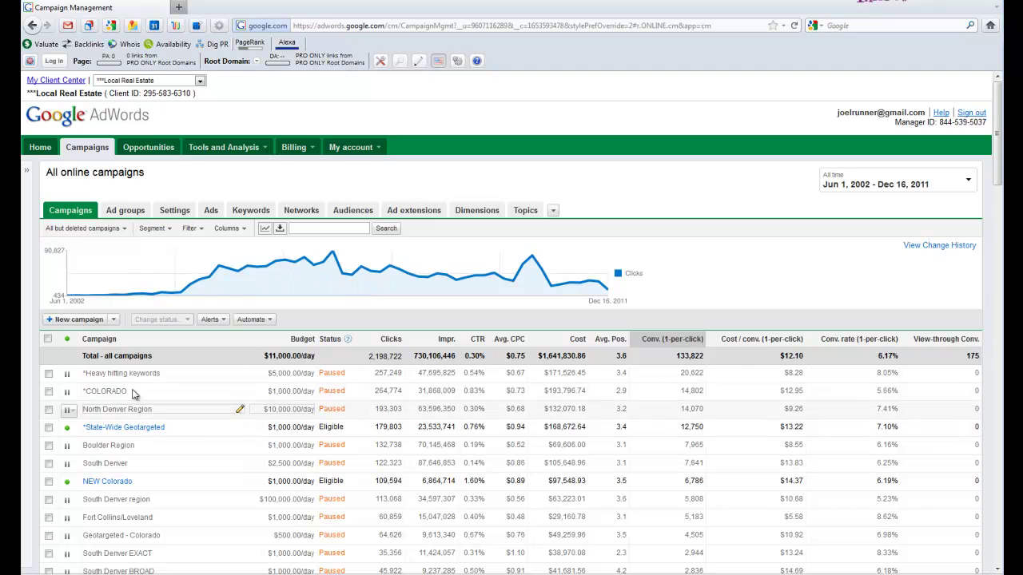
Step: Open the Networks data for all online campaigns and show the details of the Display Network automatic placements
click(302, 211)
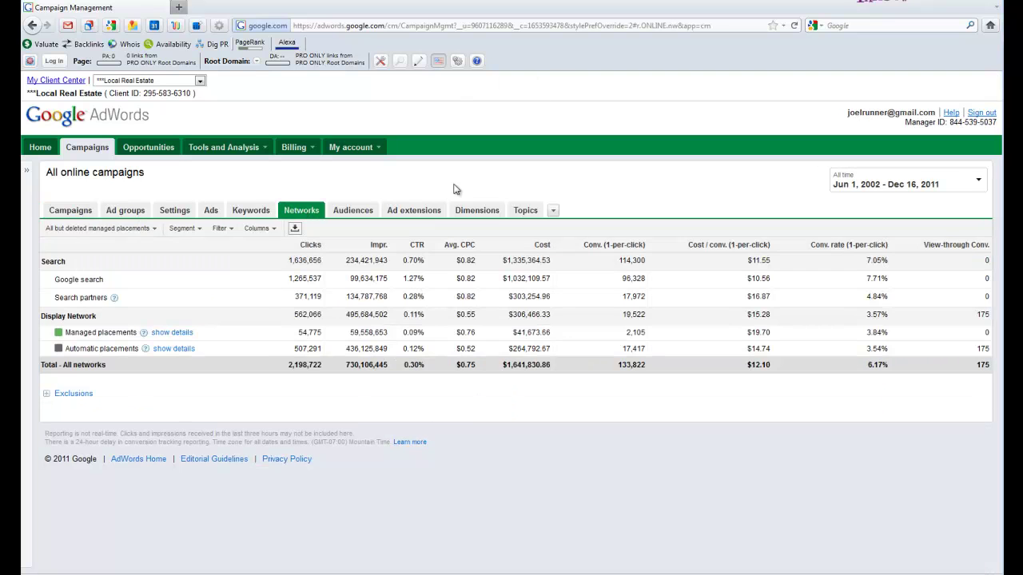
click(186, 352)
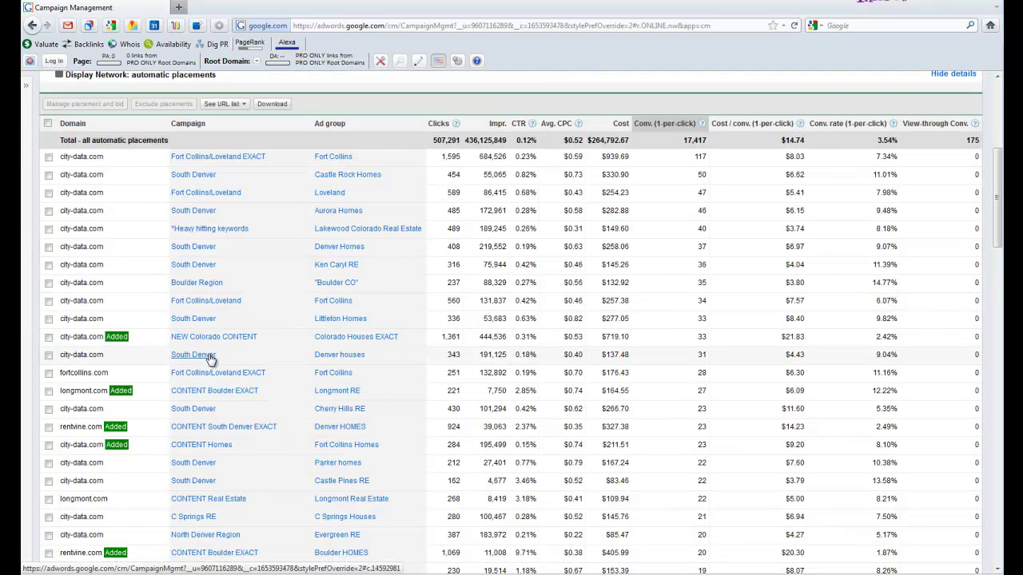
scroll(120, 256, up, 2)
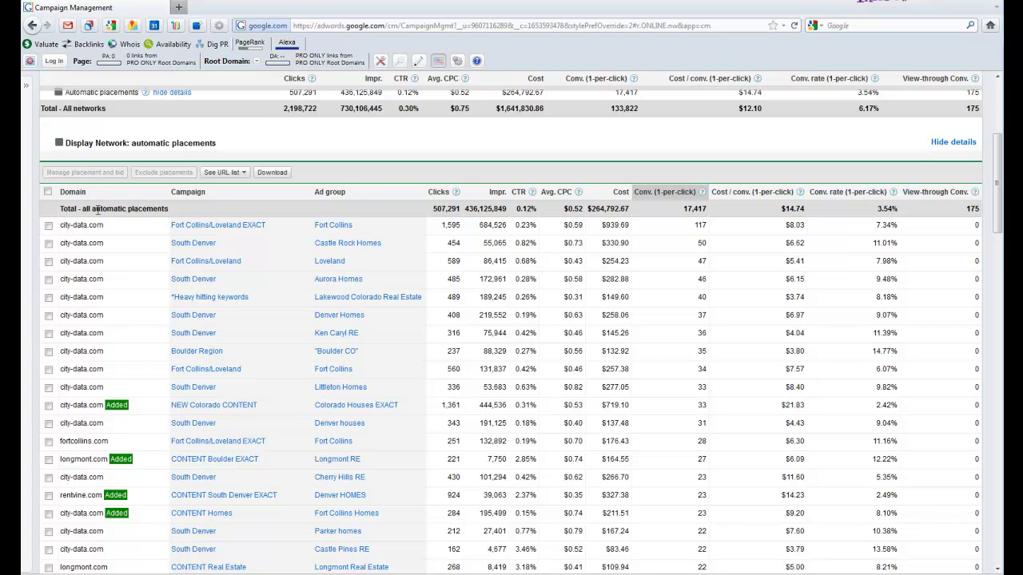
scroll(98, 210, up, 5)
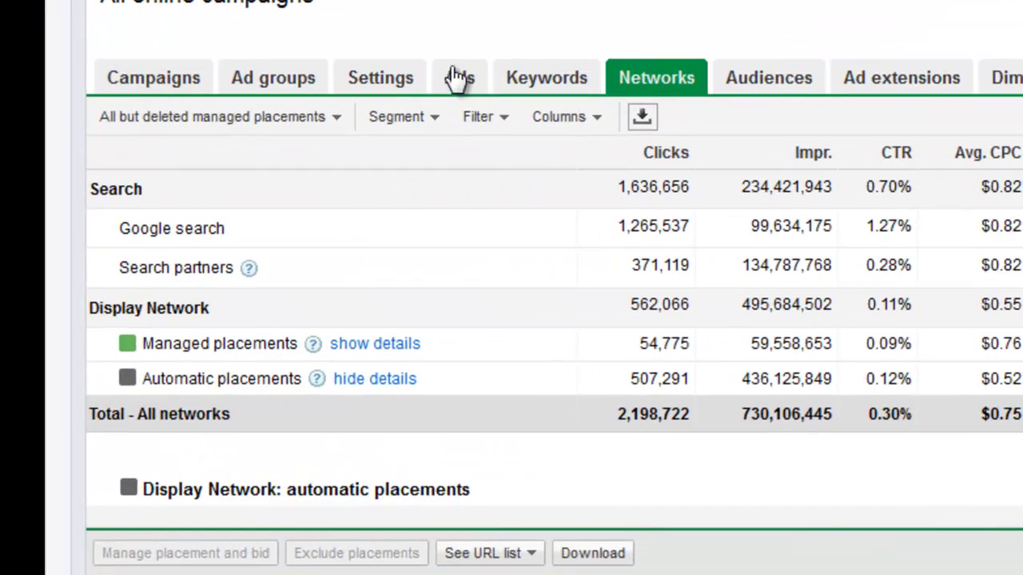
Step: Create and apply a filter for placements with Conversions (1-per-click) = 0
click(499, 116)
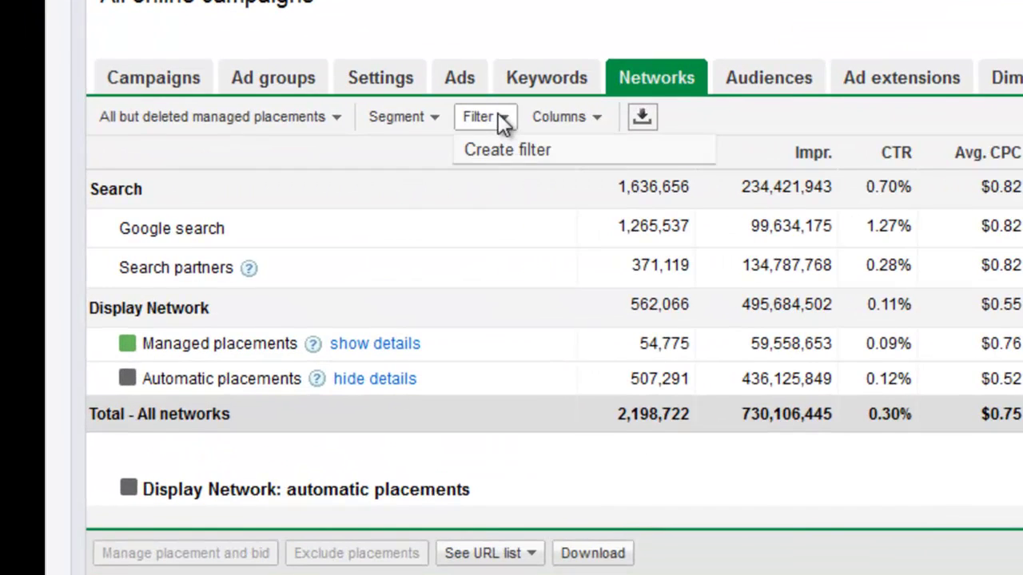
click(500, 150)
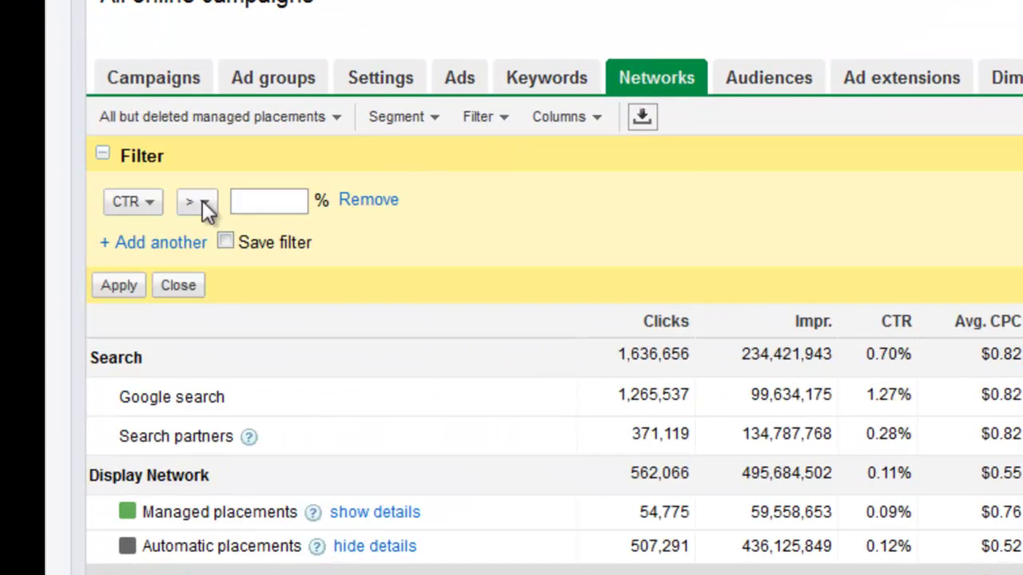
click(150, 201)
mouse_move(144, 233)
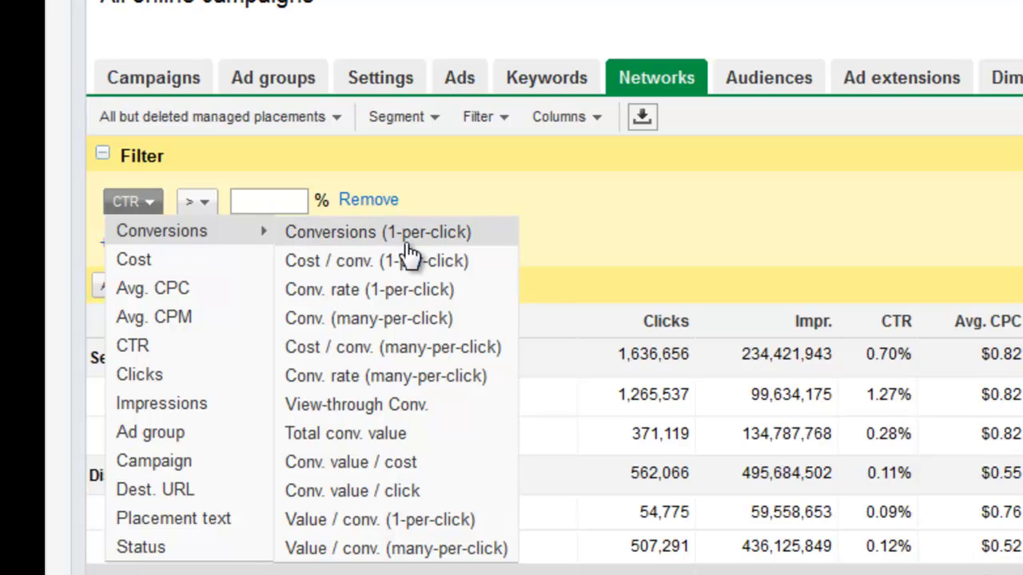
click(408, 236)
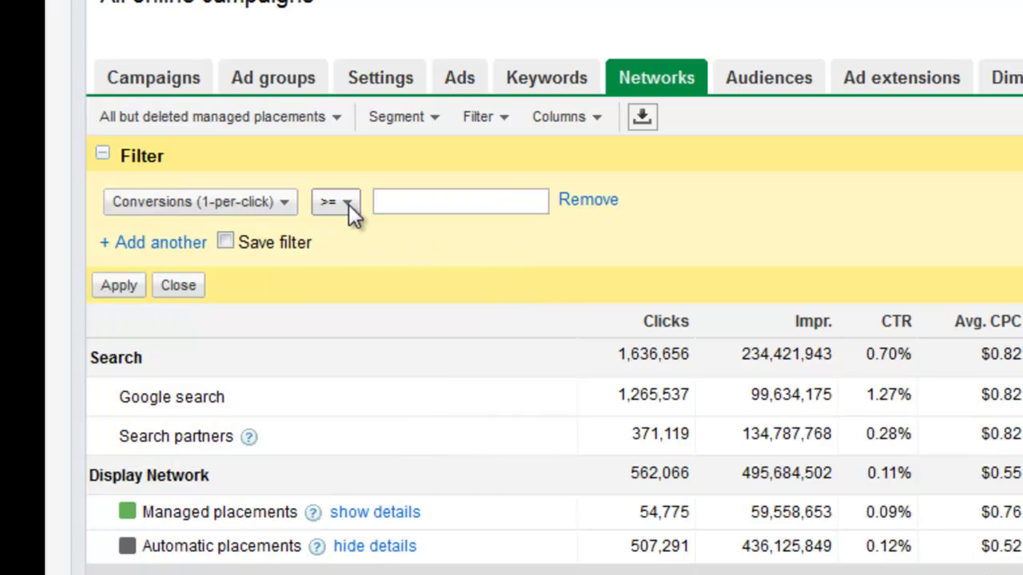
click(347, 204)
click(350, 259)
click(405, 214)
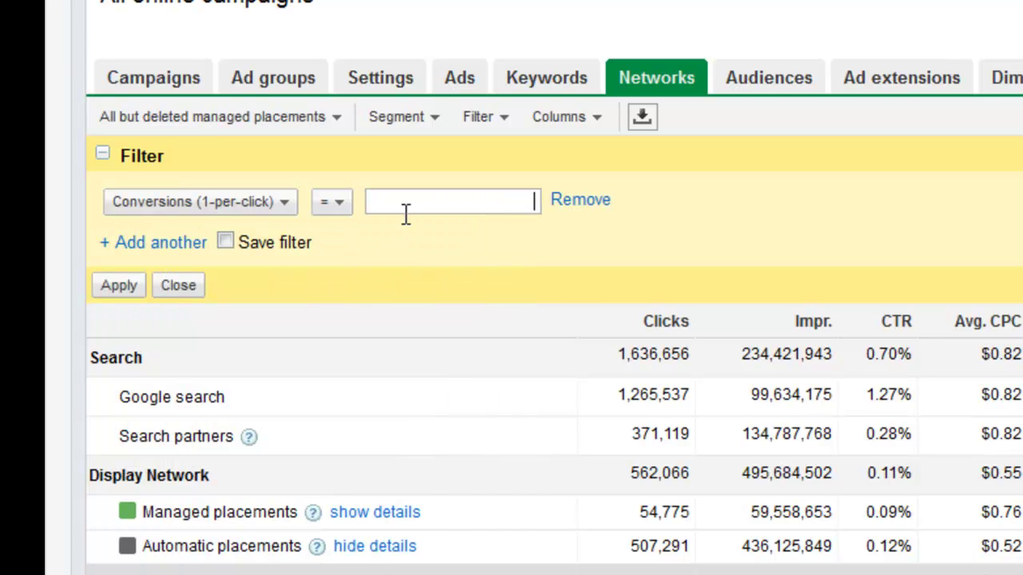
text(0)
click(128, 286)
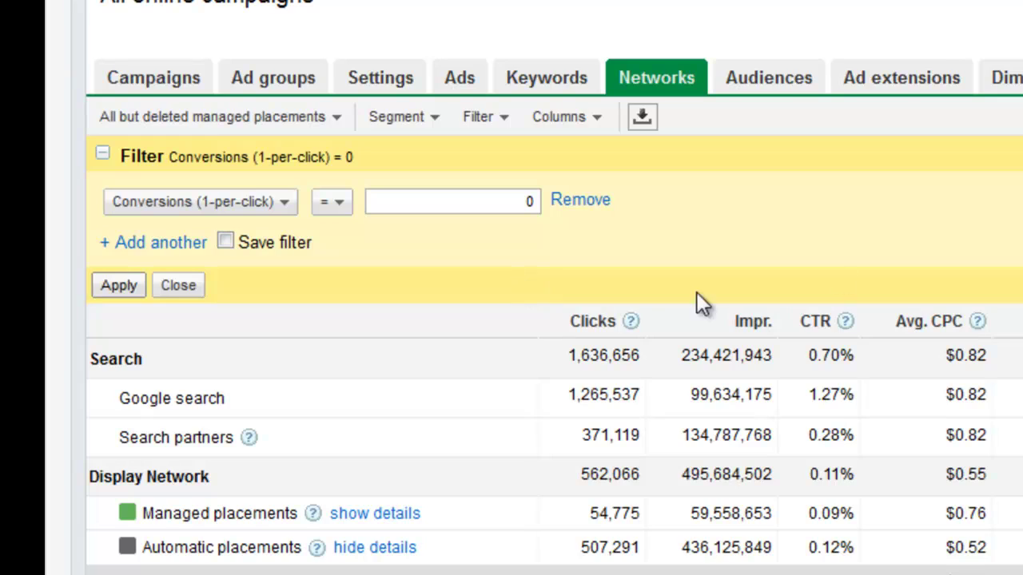
Step: Sort the filtered automatic placements by cost, highest first
scroll(462, 270, down, 3)
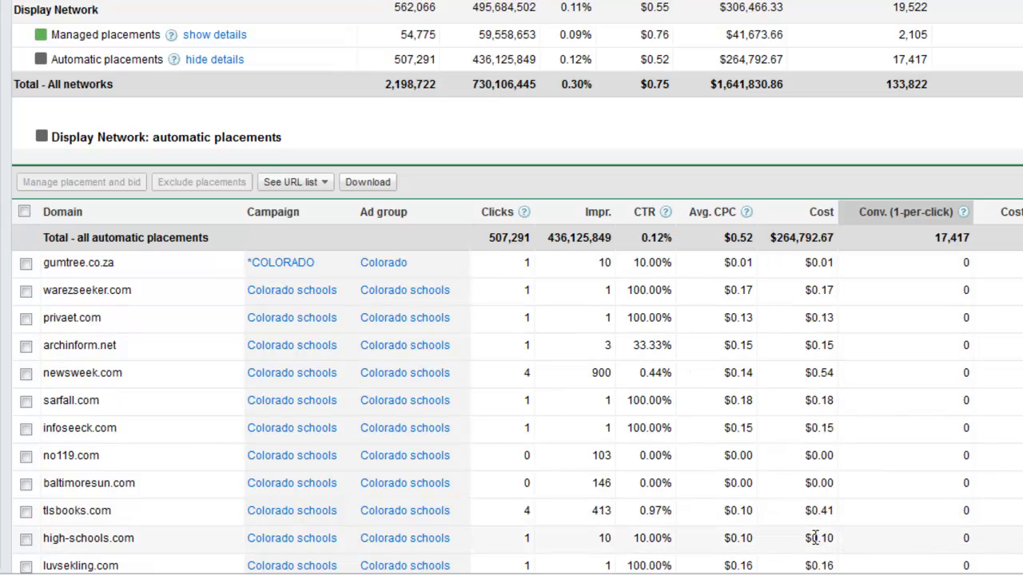
scroll(835, 523, down, 3)
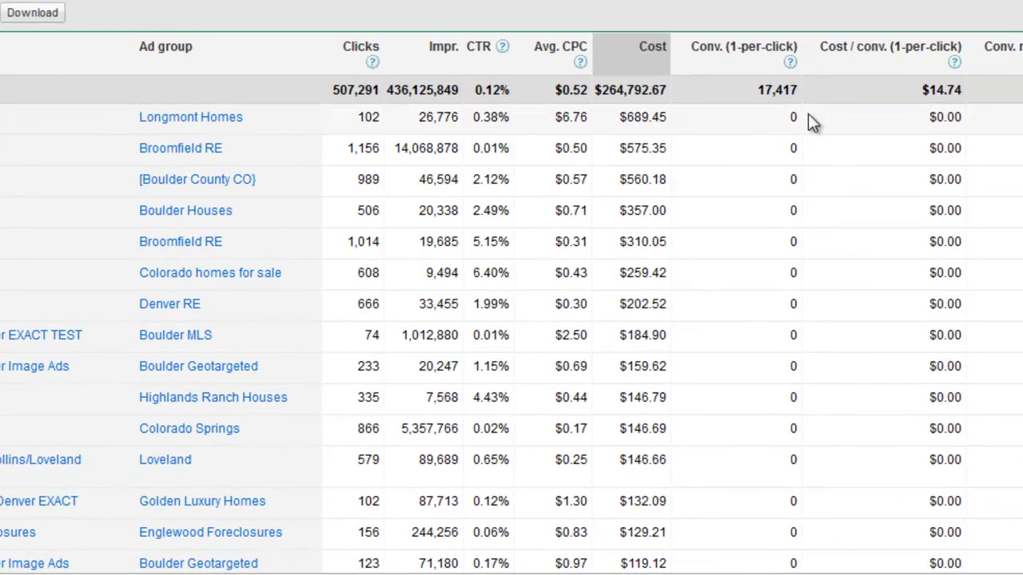
scroll(815, 114, down, 2)
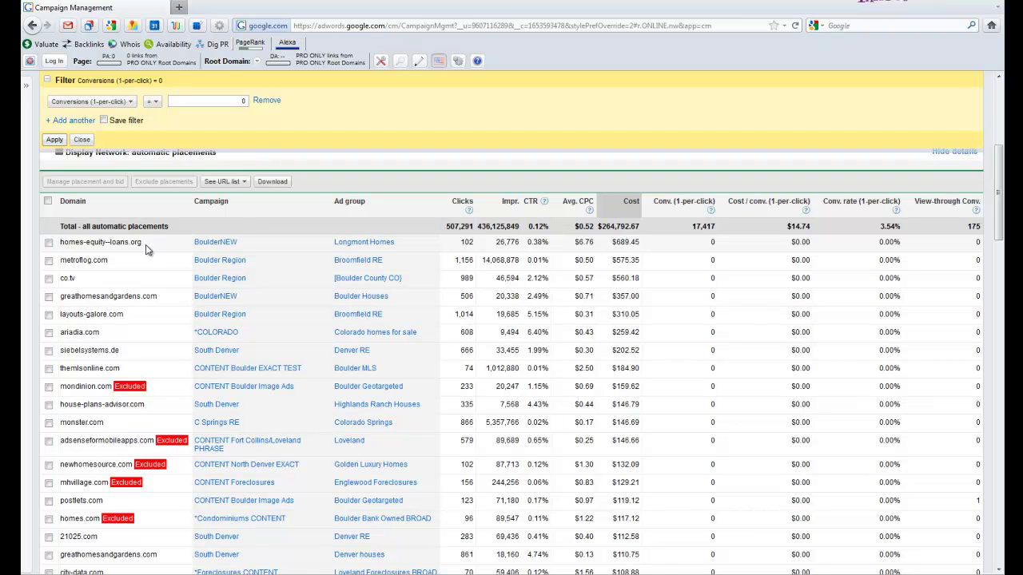
Step: Exclude the seven costliest placements, from homes-equity--loans.org through siebelsystems.de, at campaign level and save the exclusions
click(49, 243)
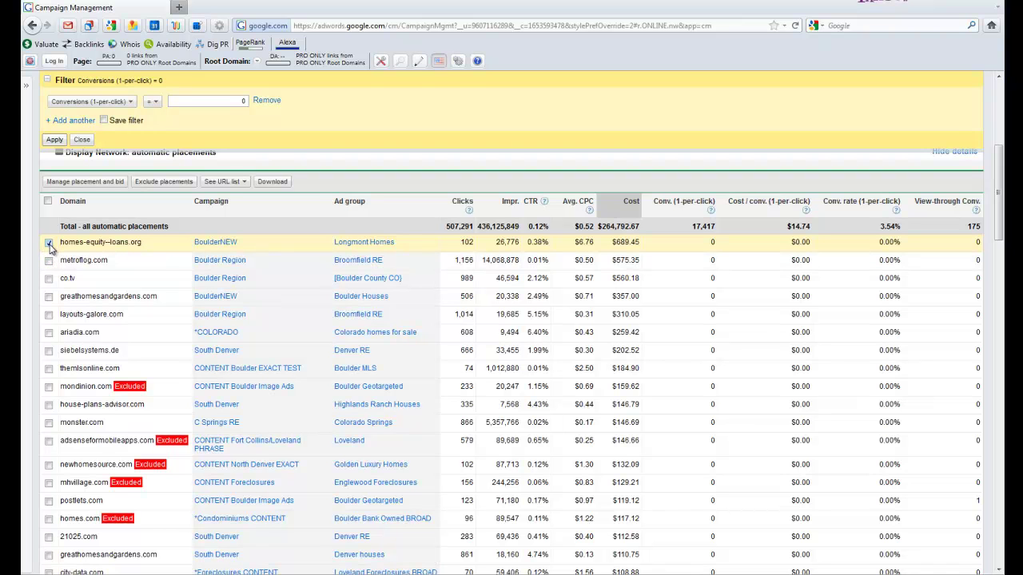
scroll(208, 320, down, 5)
scroll(208, 320, up, 5)
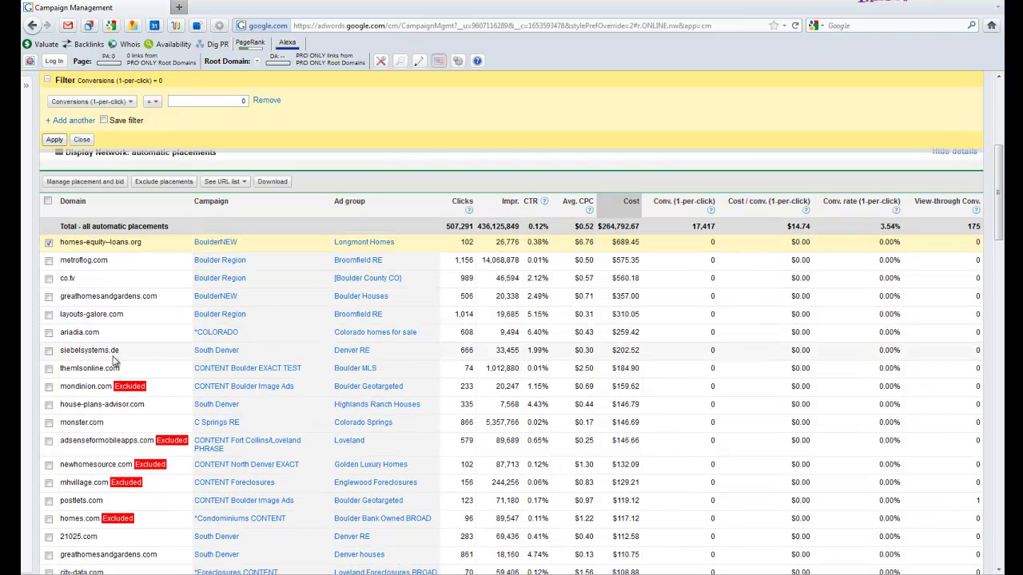
shift+click(49, 350)
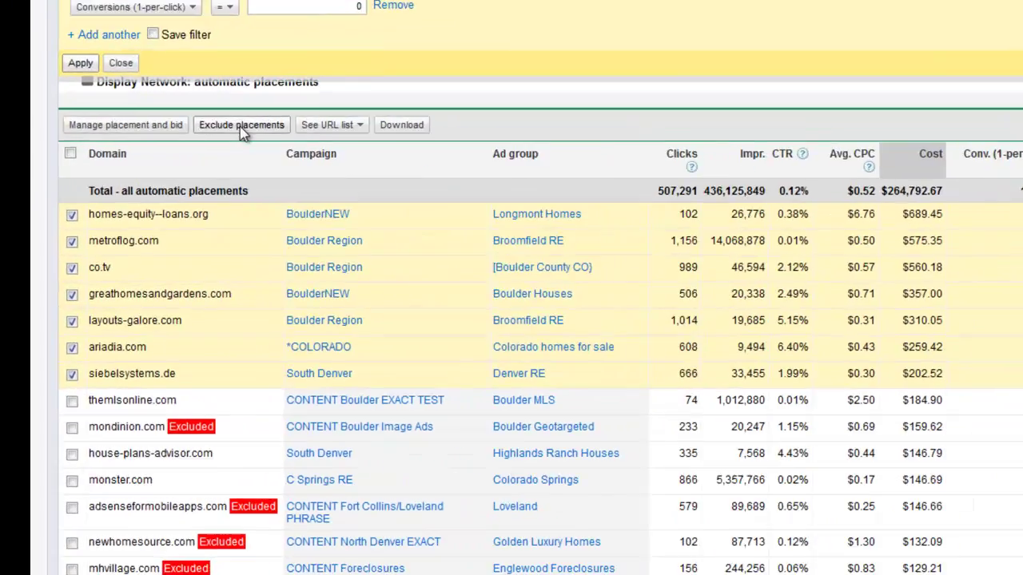
click(163, 182)
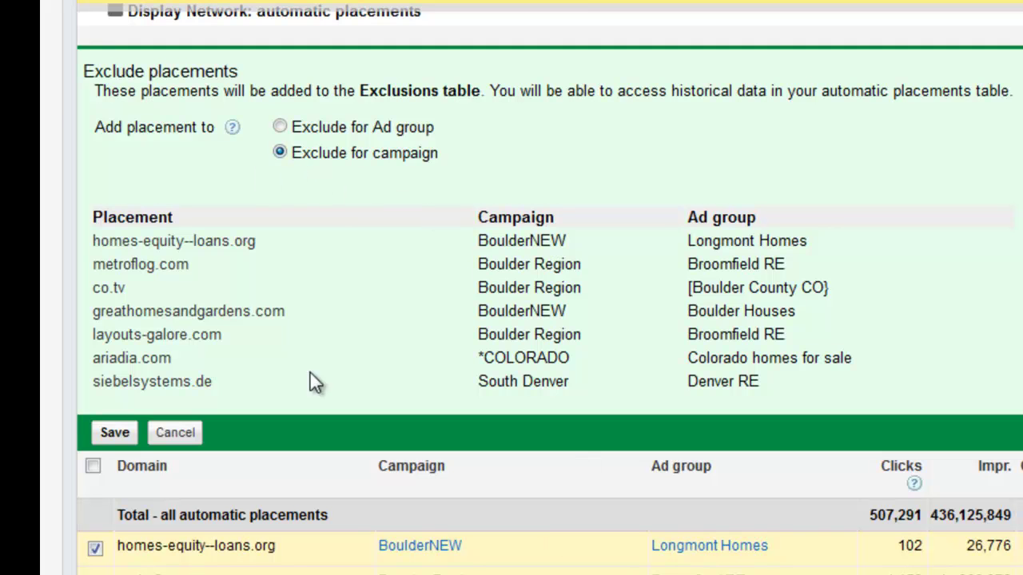
click(114, 433)
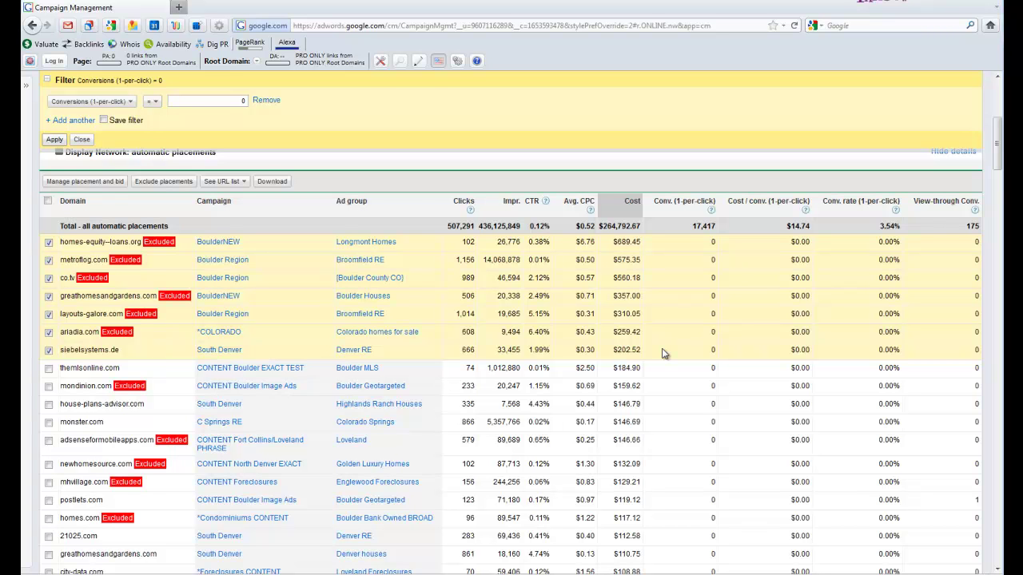
Step: Clear the selection of all rows in the automatic placements table
scroll(667, 375, down, 5)
scroll(671, 400, up, 3)
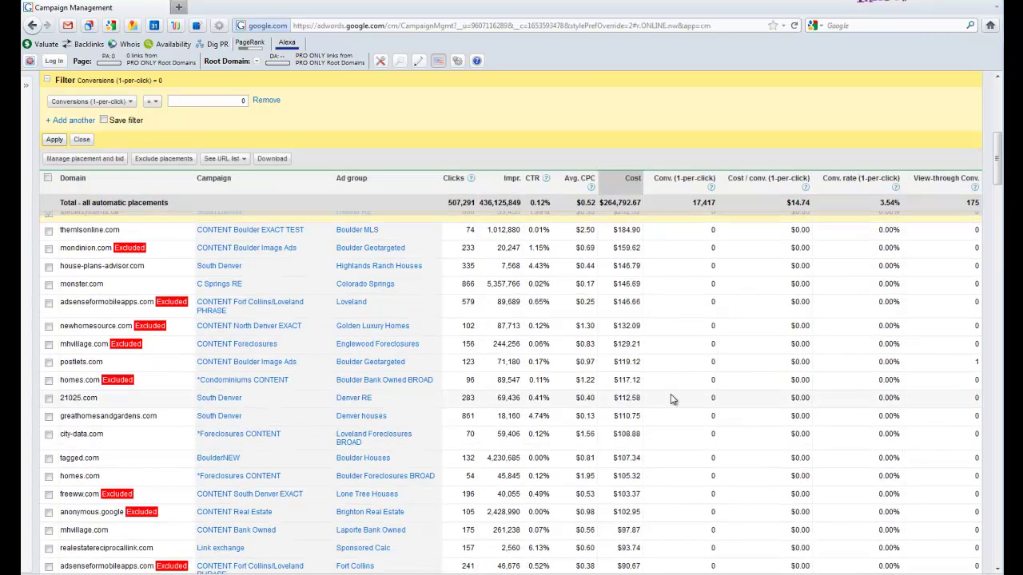
scroll(671, 400, up, 5)
scroll(672, 400, down, 2)
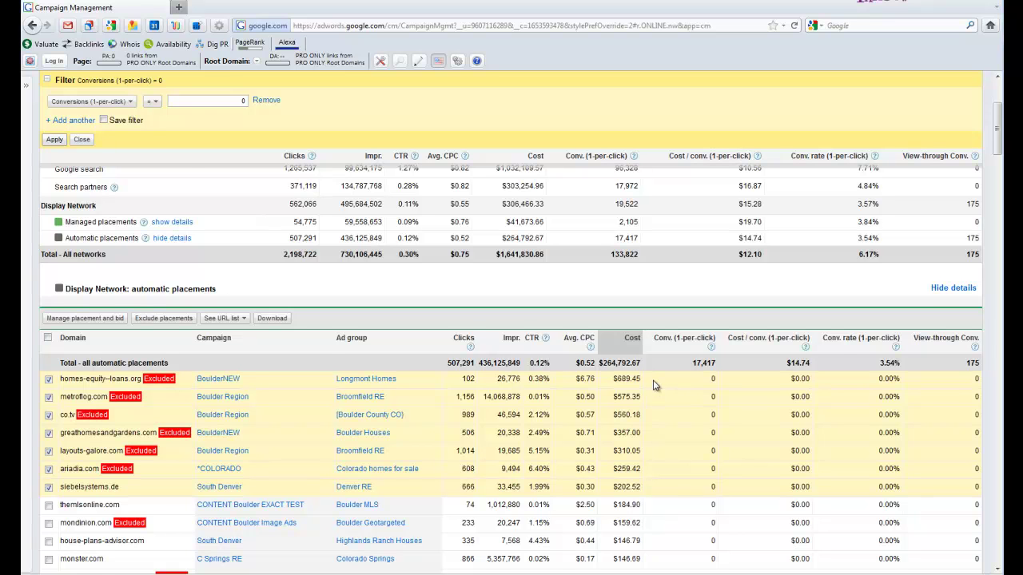
scroll(653, 385, down, 2)
scroll(653, 385, down, 2)
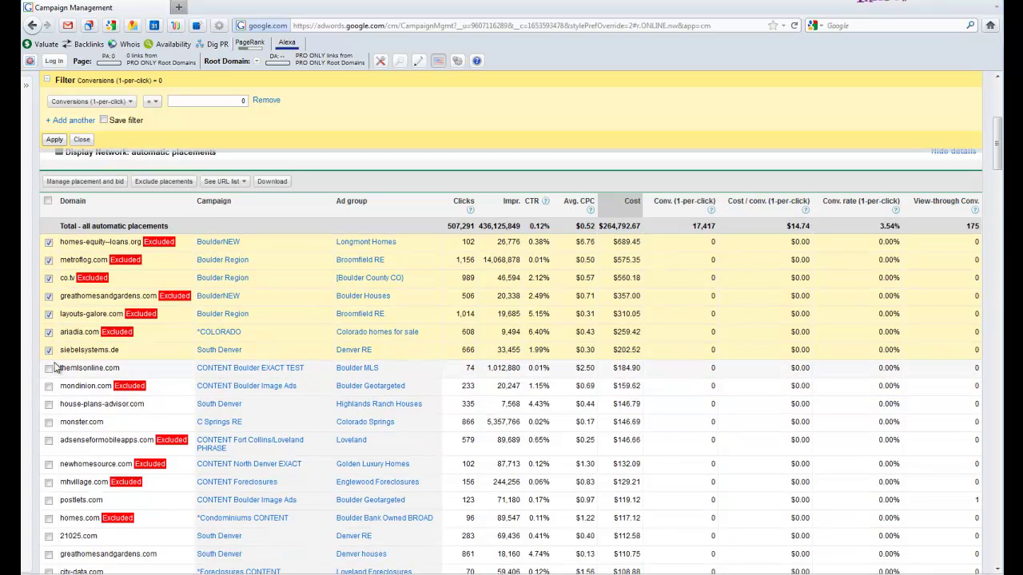
click(49, 203)
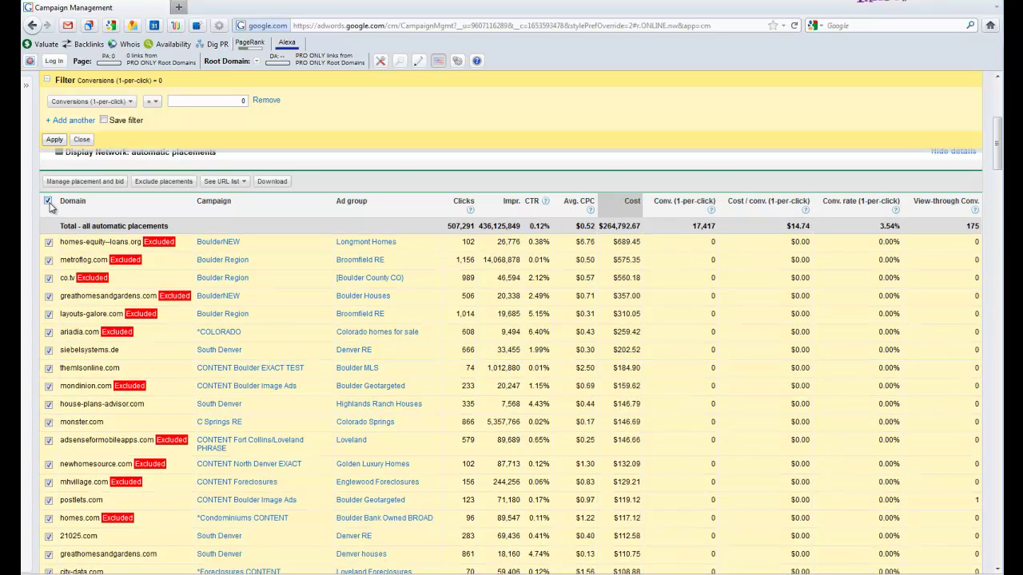
click(49, 203)
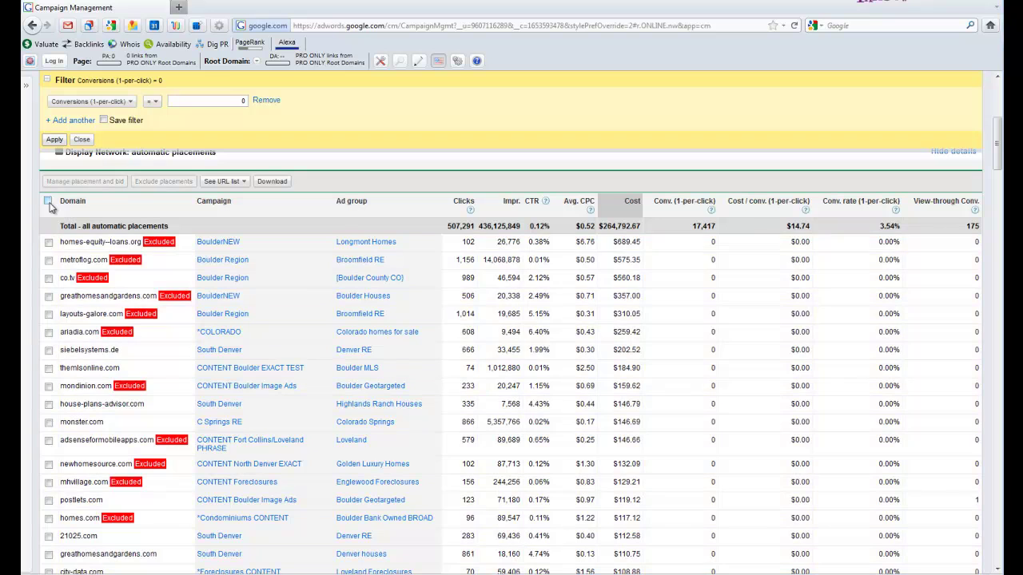
Step: Exclude the placements from siebelsystems.de through newhomesource.com at campaign level and save the exclusions
click(49, 350)
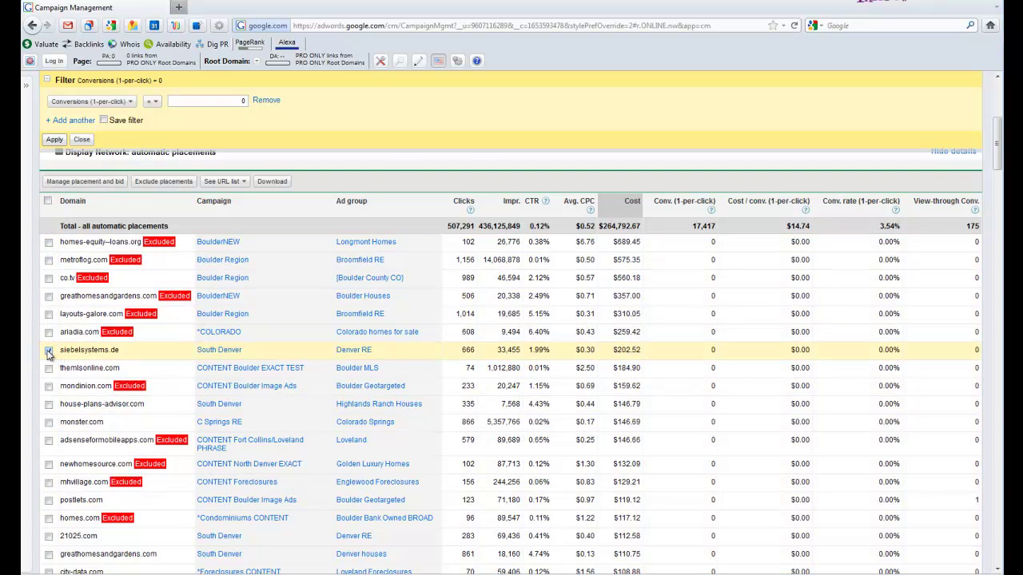
scroll(74, 357, down, 5)
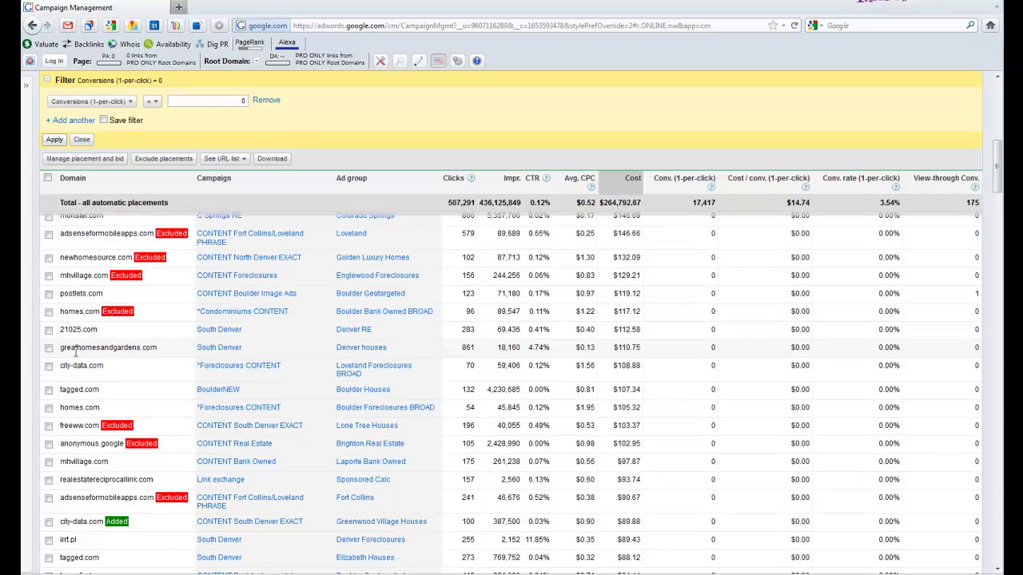
shift+click(49, 258)
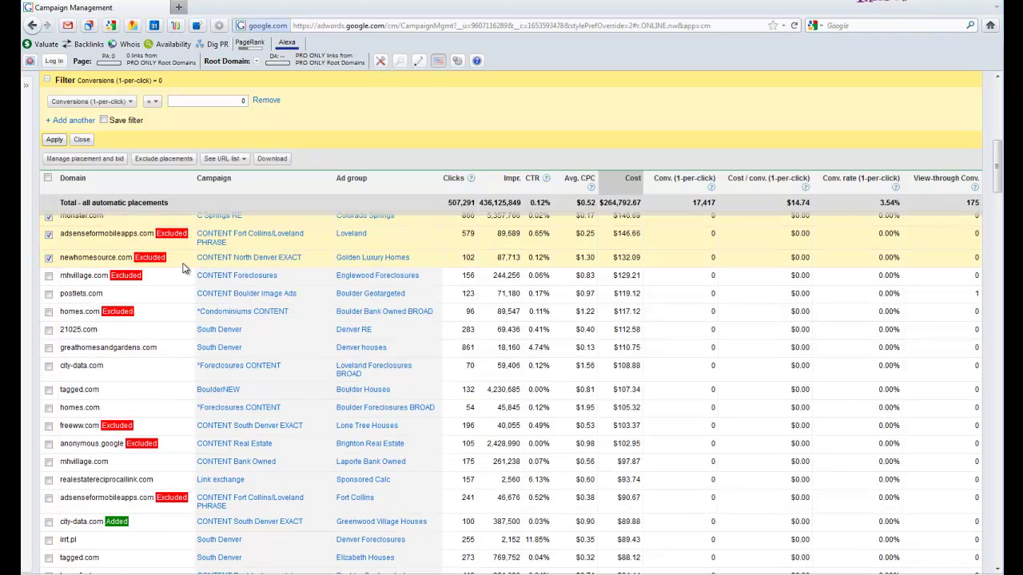
scroll(188, 271, up, 6)
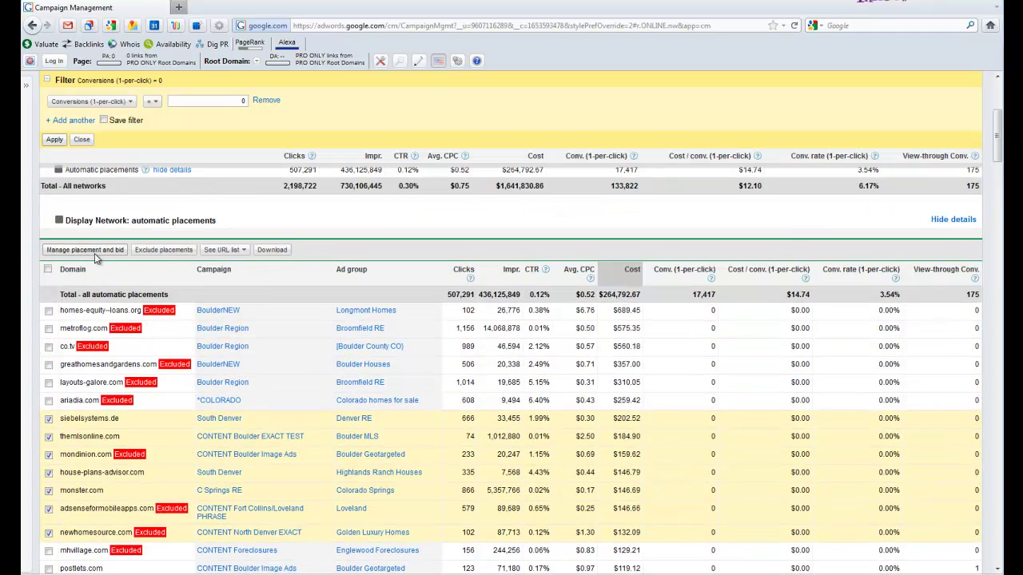
click(174, 252)
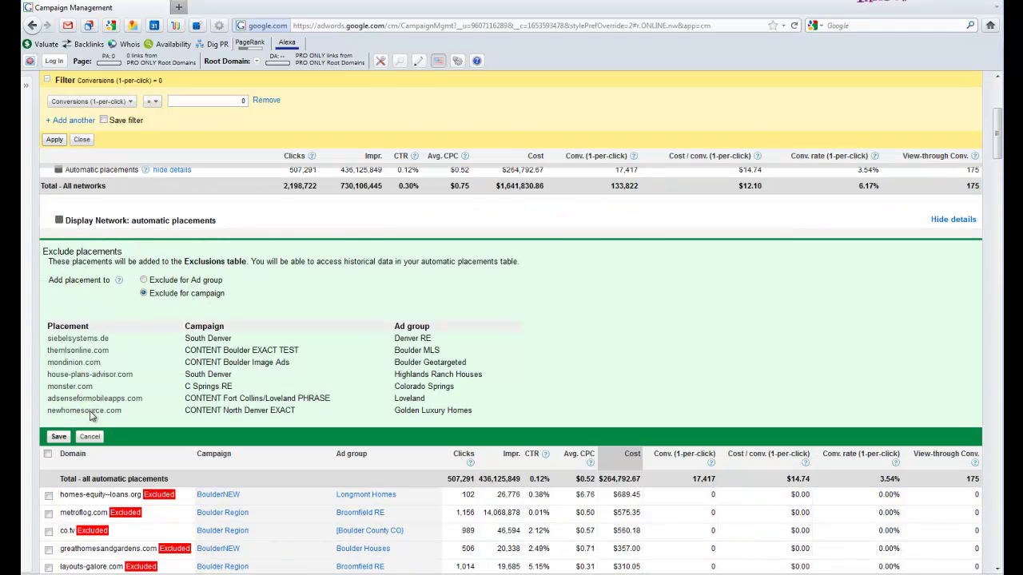
click(58, 436)
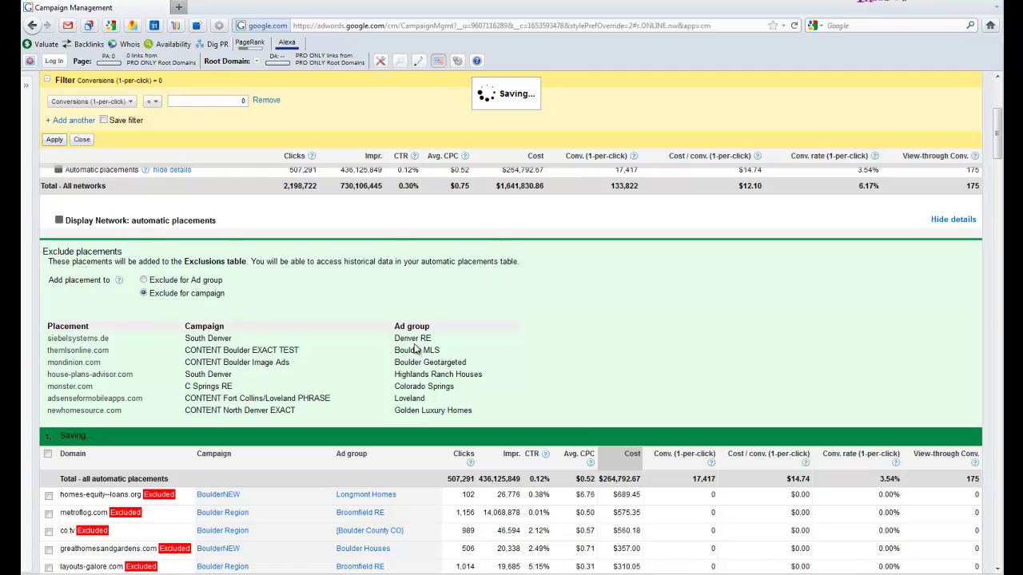